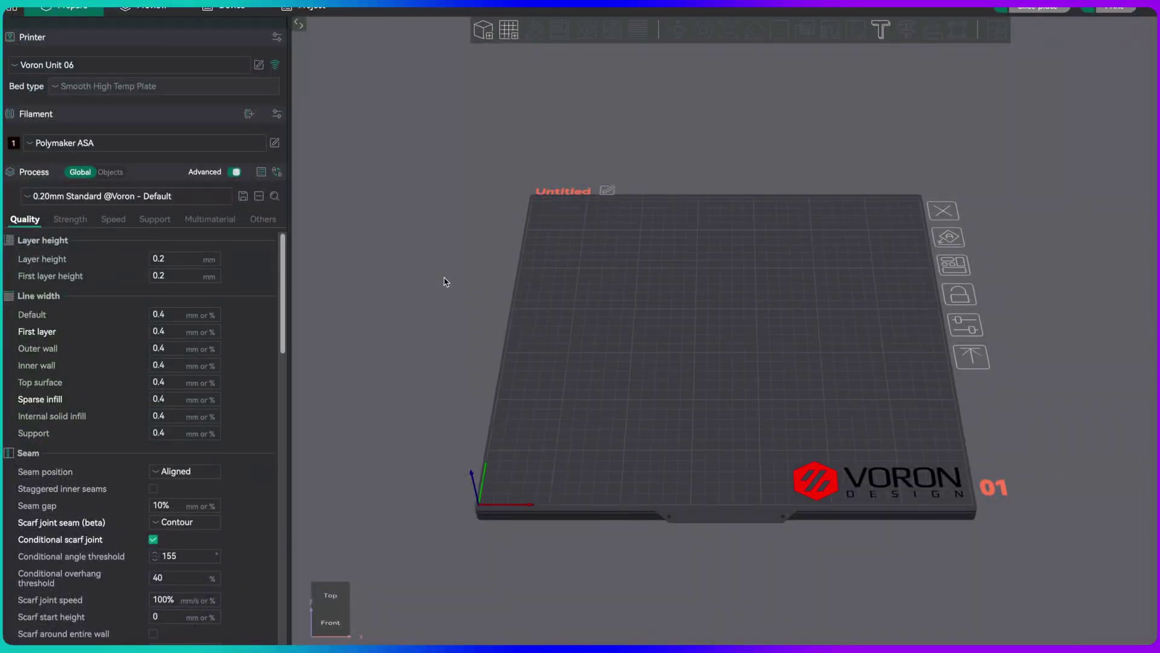
Import the corner-bracket_x2.stl model from the extended folder onto the build plate
key(super+i)
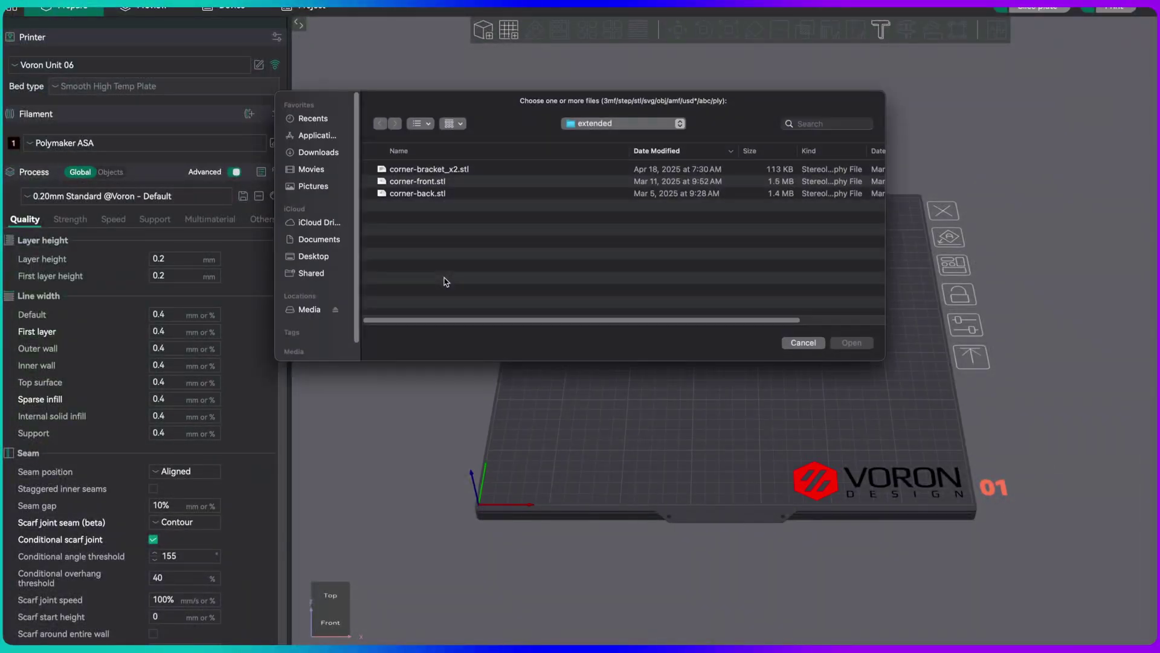
click(438, 172)
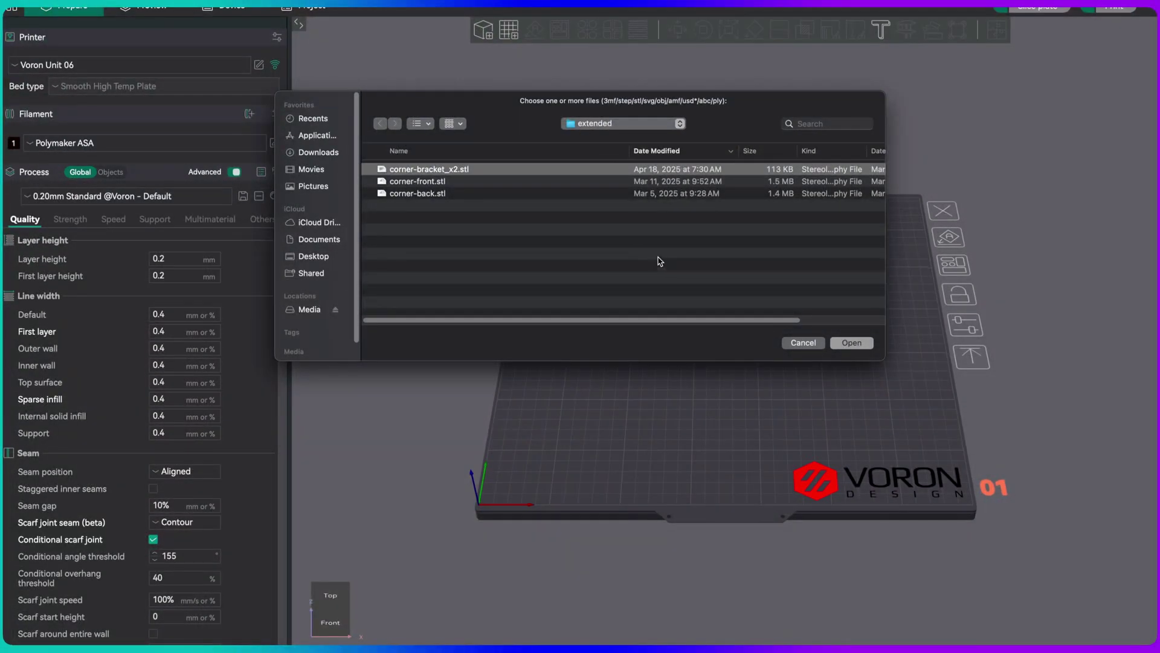
click(852, 342)
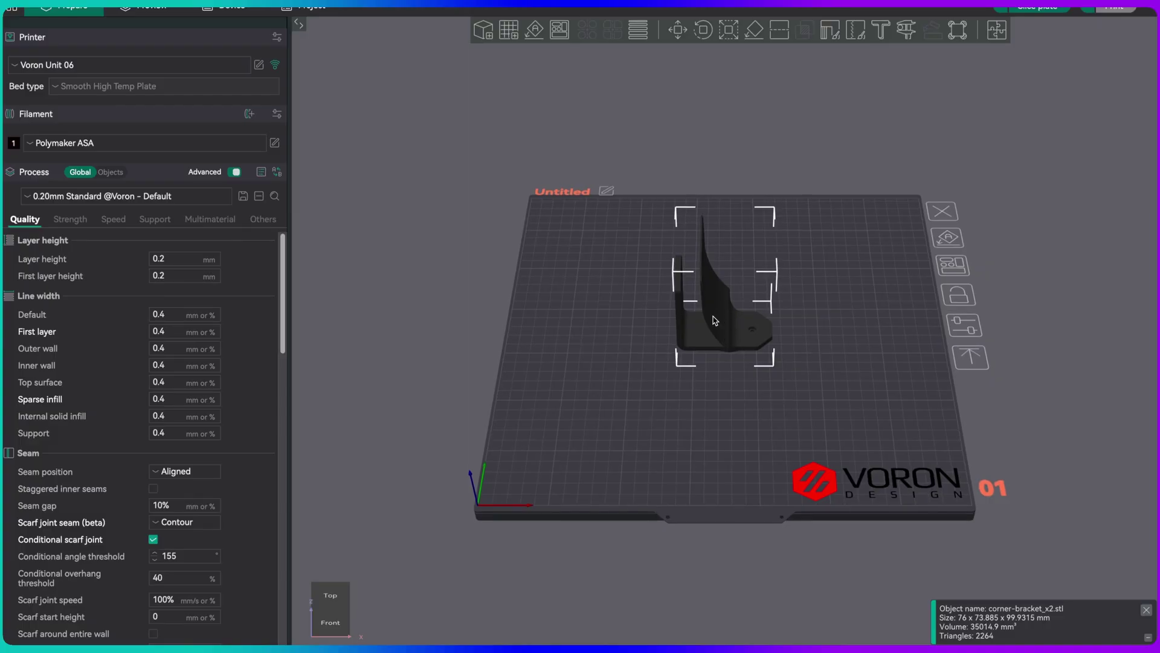
Clone the corner bracket on the plate, with the number of copies at 1
right_click(713, 314)
click(742, 338)
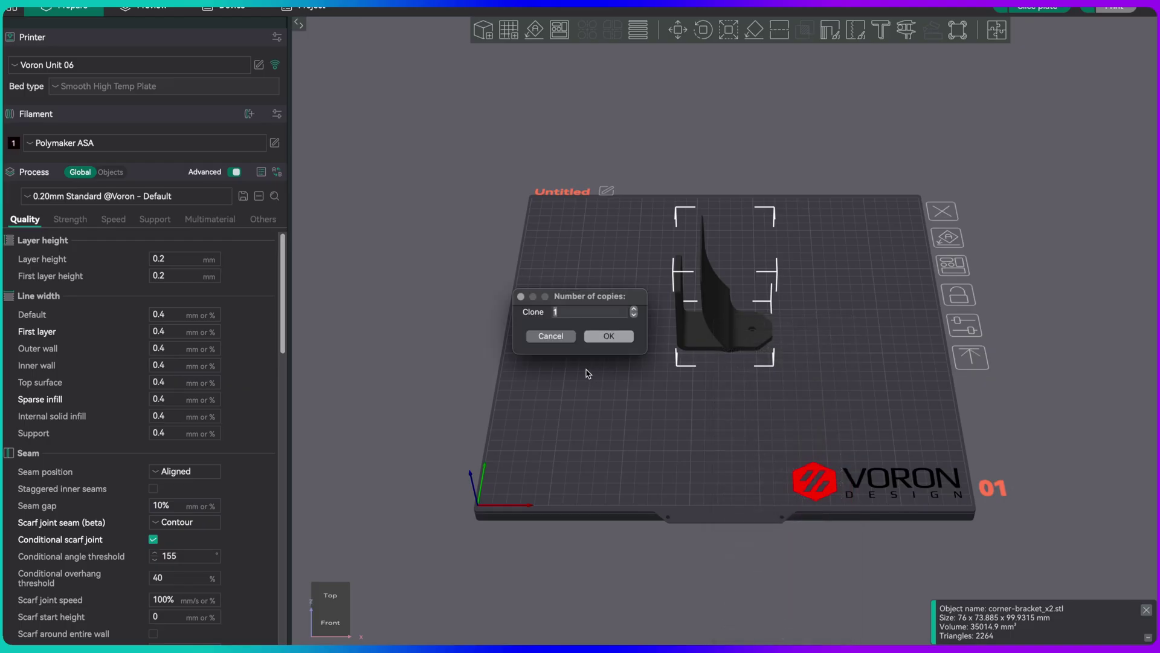
click(600, 335)
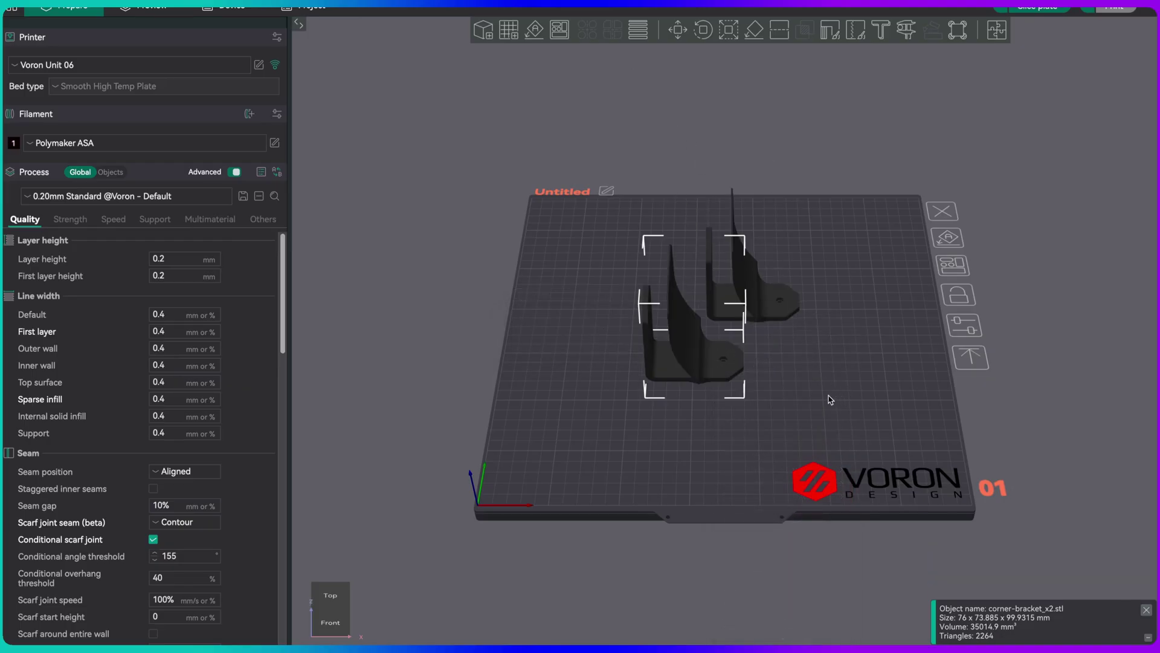
Examine the two corner brackets from several angles, including their upright arms, bases and screw holes
drag(831, 399, 827, 390)
scroll(822, 395, up, 5)
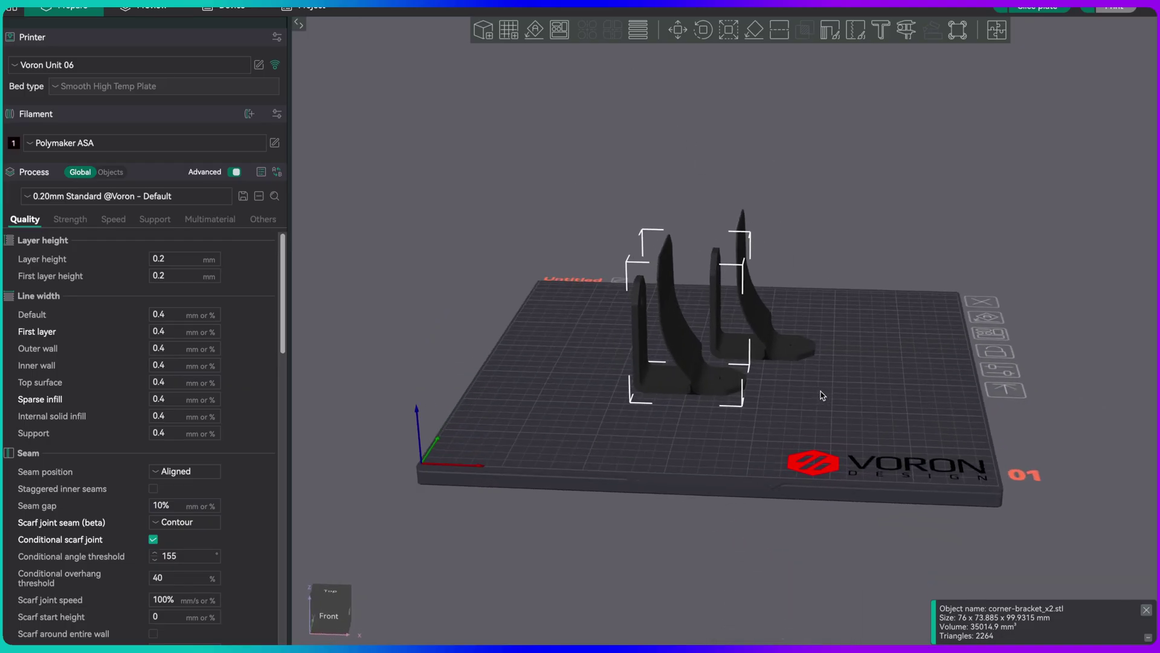
mouse_move(829, 498)
mouse_down()
mouse_move(844, 497)
mouse_move(831, 499)
mouse_up()
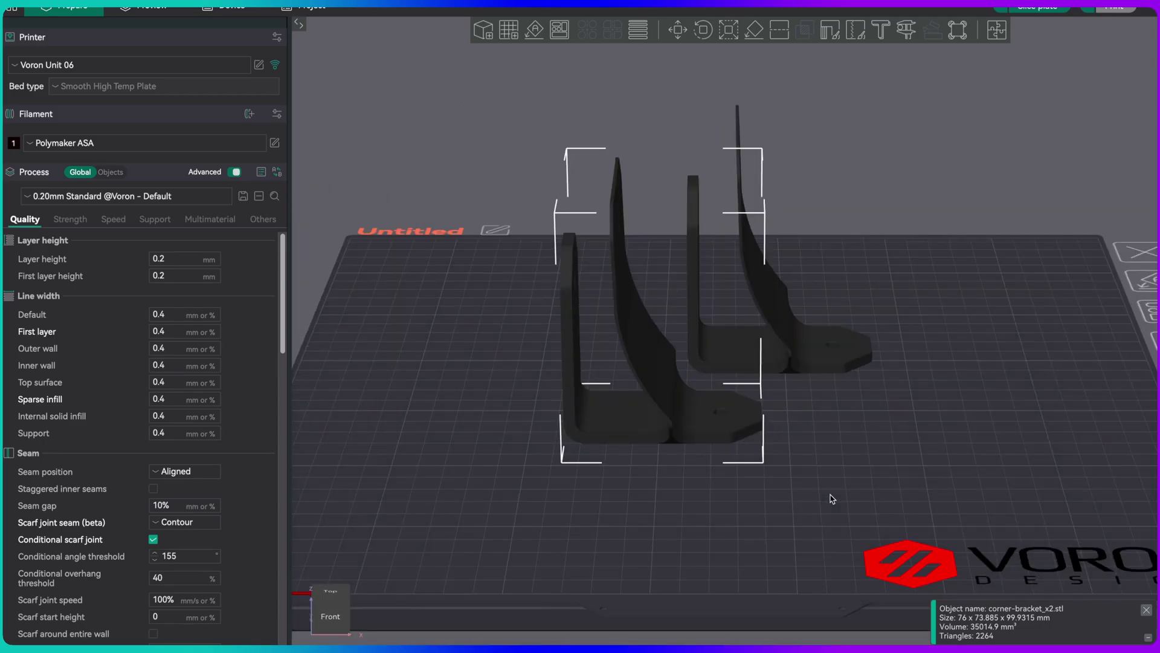
mouse_move(842, 491)
mouse_down()
mouse_move(824, 492)
mouse_move(837, 487)
mouse_move(832, 500)
mouse_up()
click(831, 494)
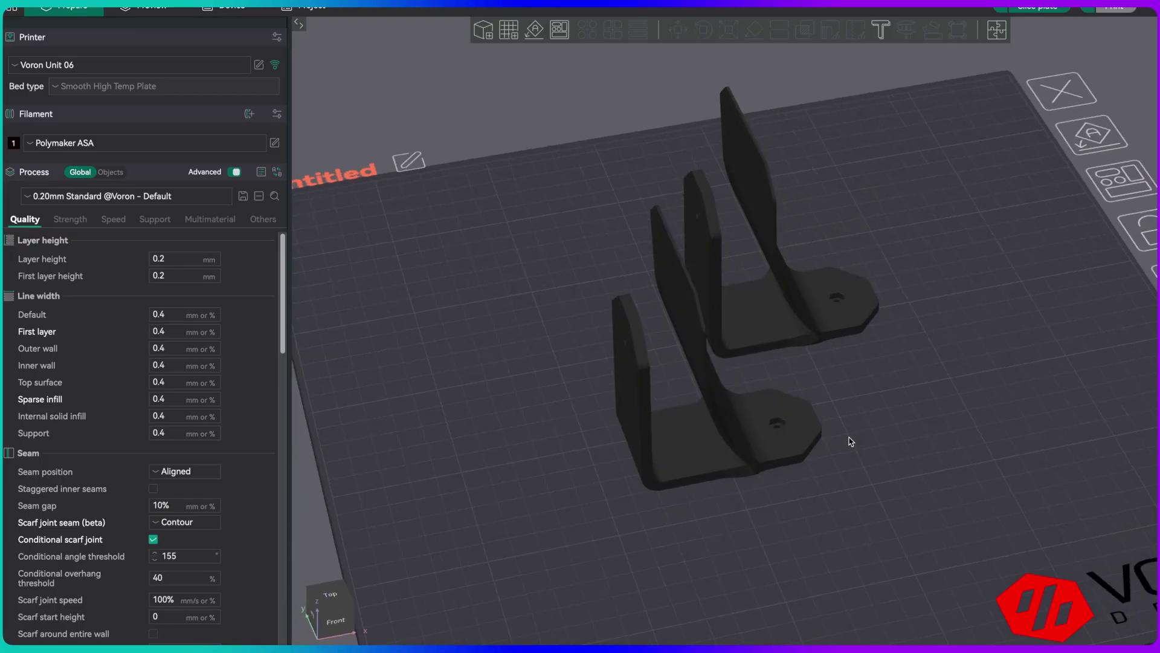
drag(851, 441, 844, 440)
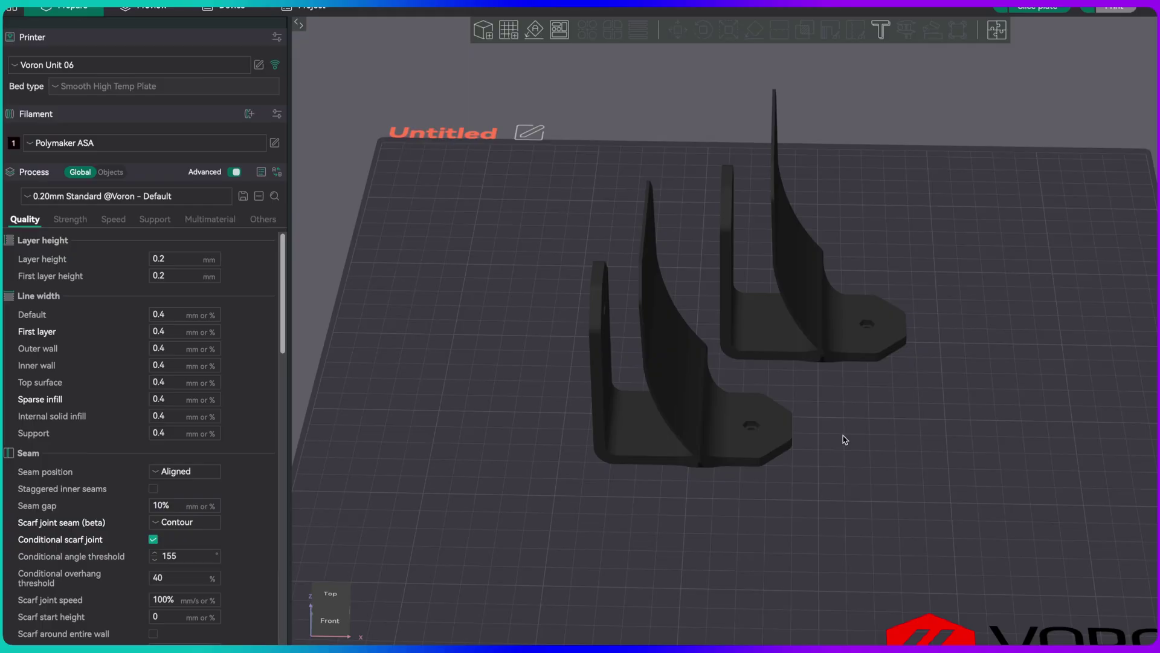
drag(848, 438, 875, 467)
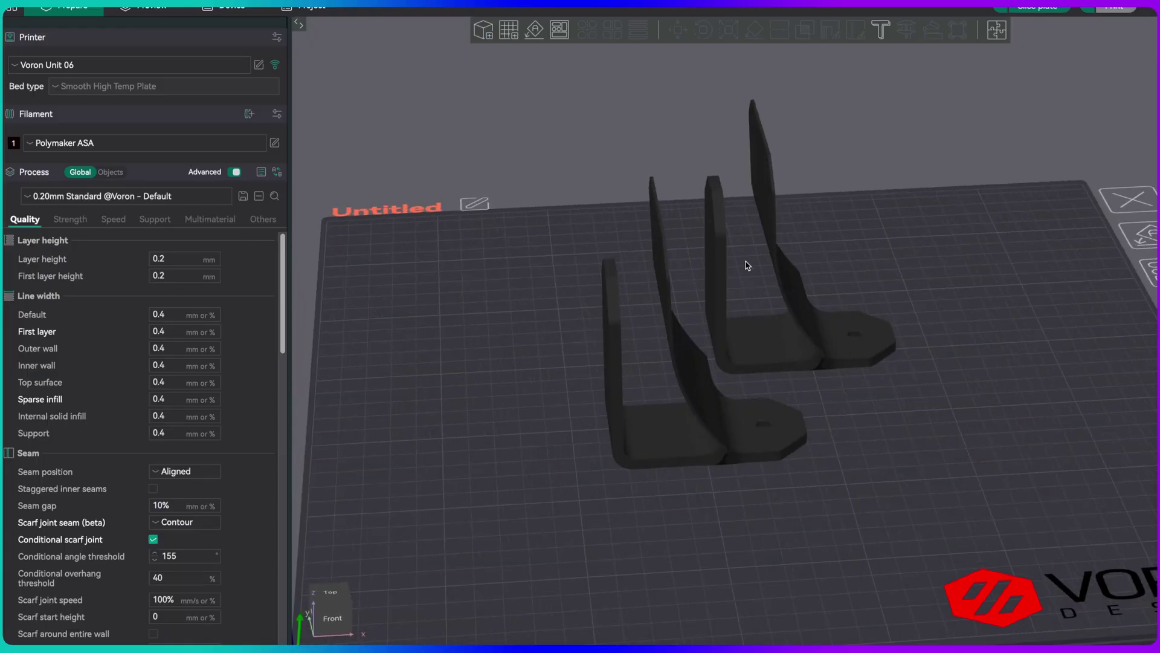
drag(885, 409, 785, 227)
click(828, 403)
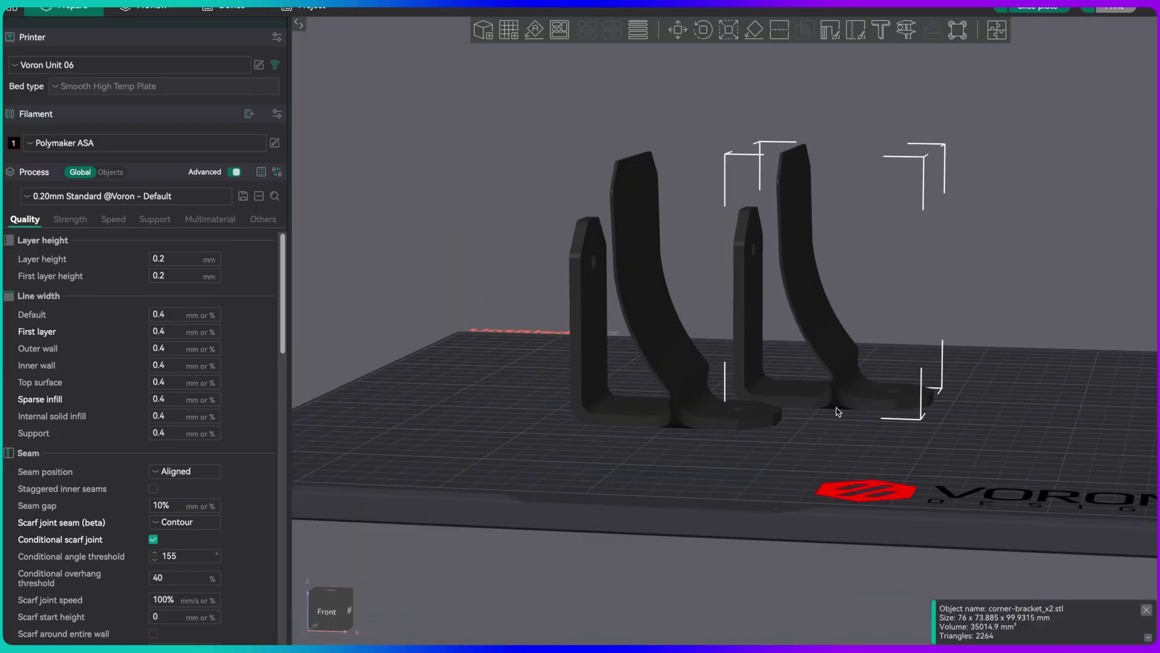
drag(836, 445, 845, 453)
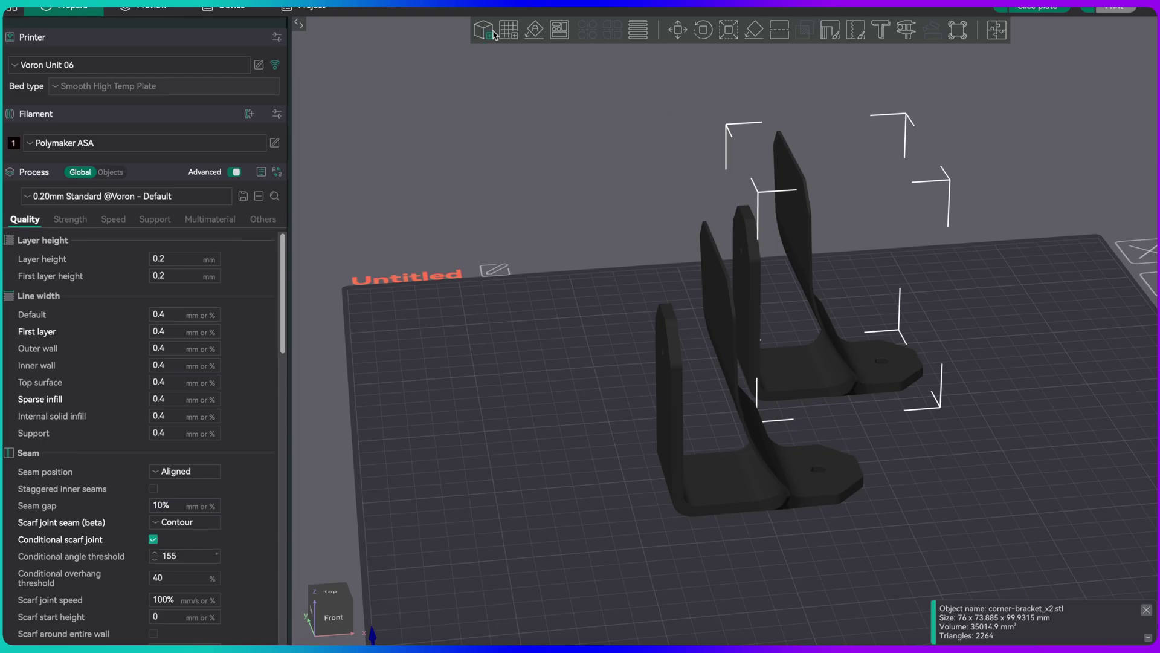
Move the rear bracket slightly towards the front of the build plate
right_click(559, 29)
click(577, 158)
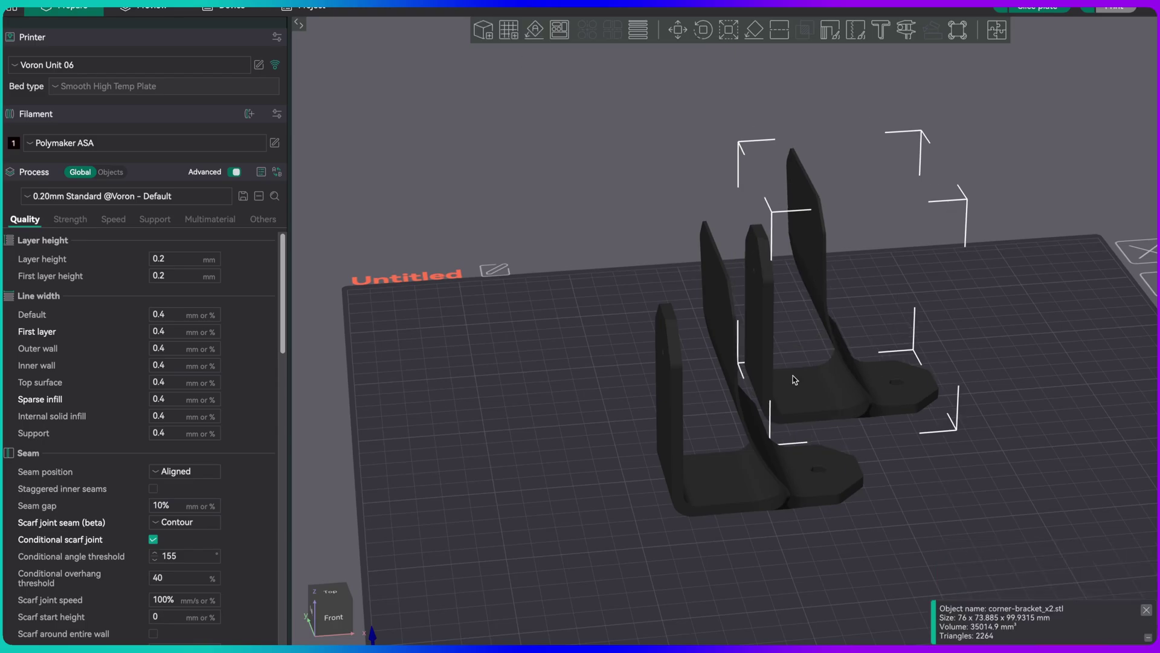
click(1021, 552)
middle_drag(1015, 614, 857, 503)
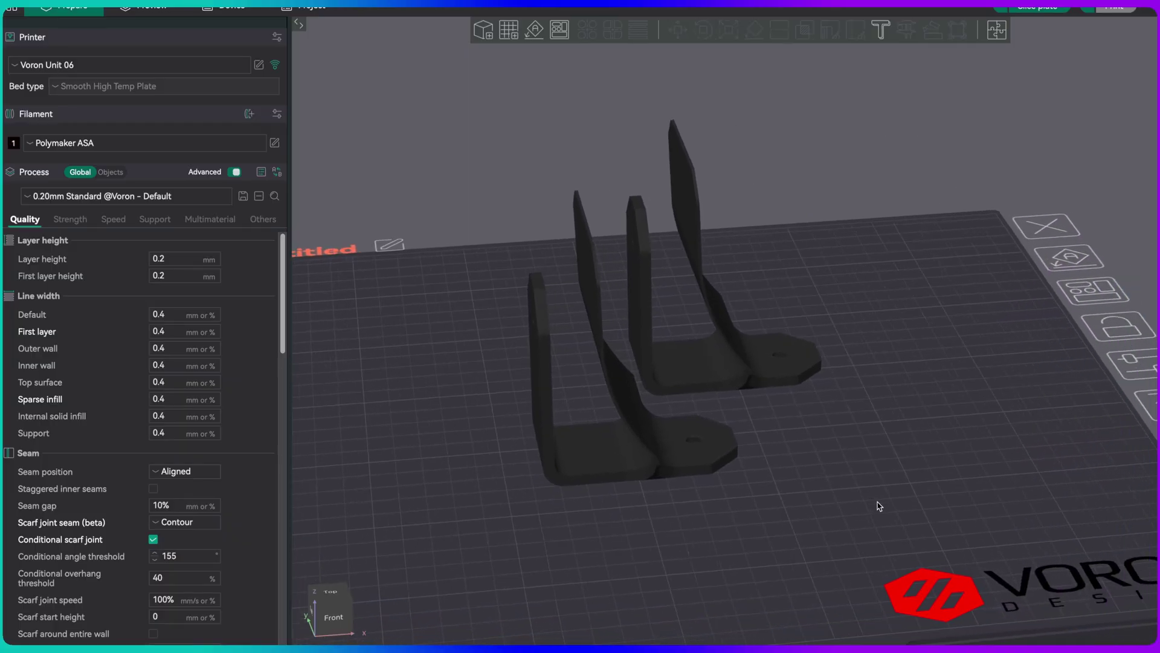
scroll(859, 505, down, 2)
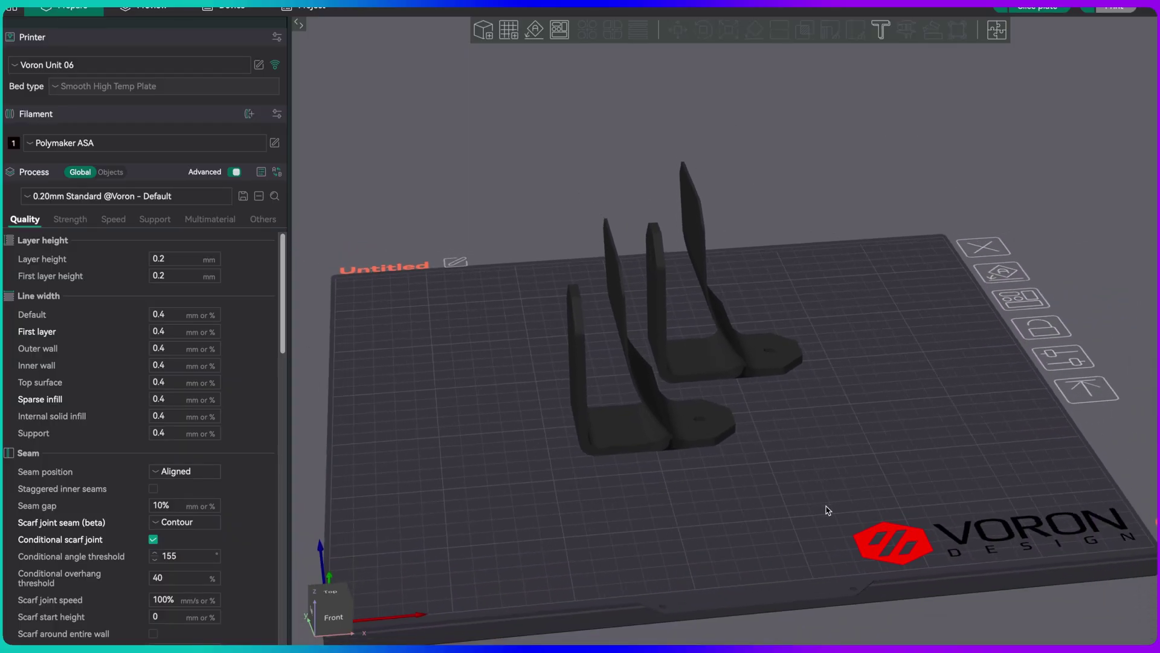
Slice the plate with the two brackets and inspect the sliced preview
click(1037, 7)
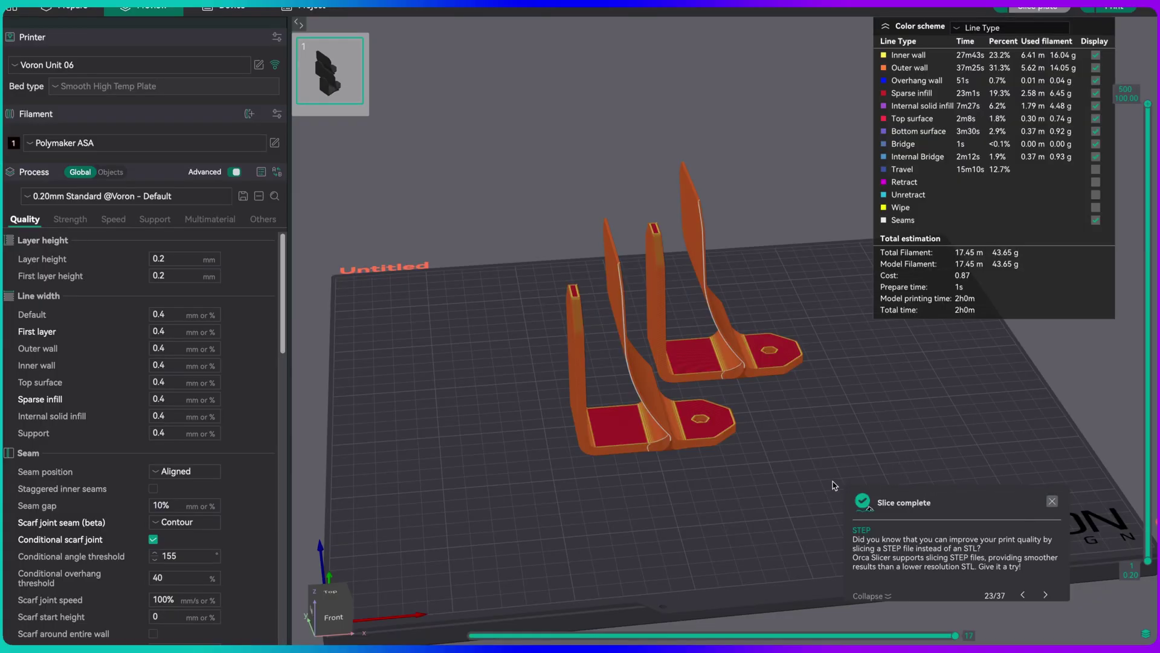
mouse_move(833, 485)
mouse_down()
mouse_move(1027, 475)
mouse_move(822, 469)
mouse_up()
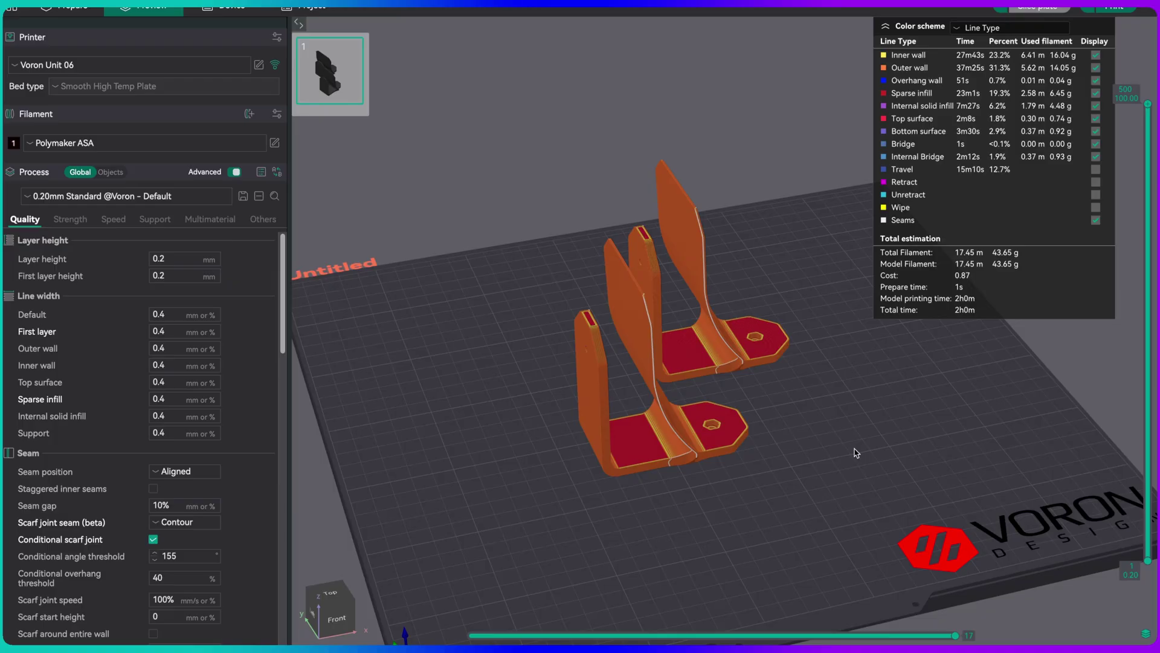
drag(856, 453, 853, 453)
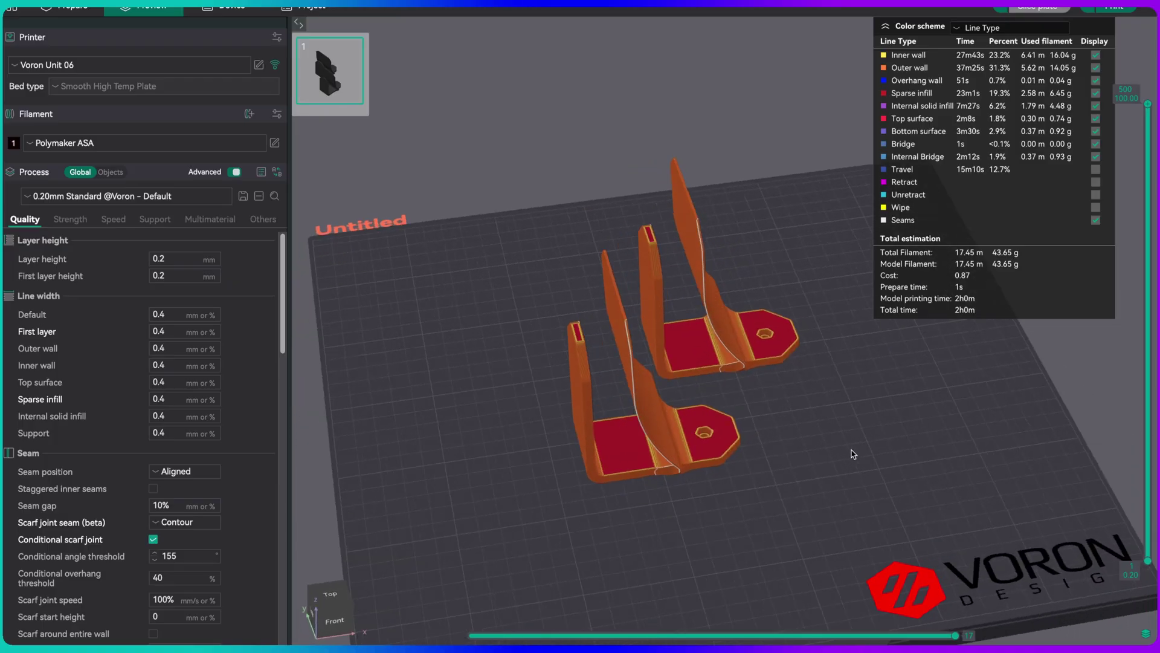
Switch to PrusaSlicer, import corner-front.stl and corner-back.stl as separate objects, and arrange them on the bed
key(super+Tab)
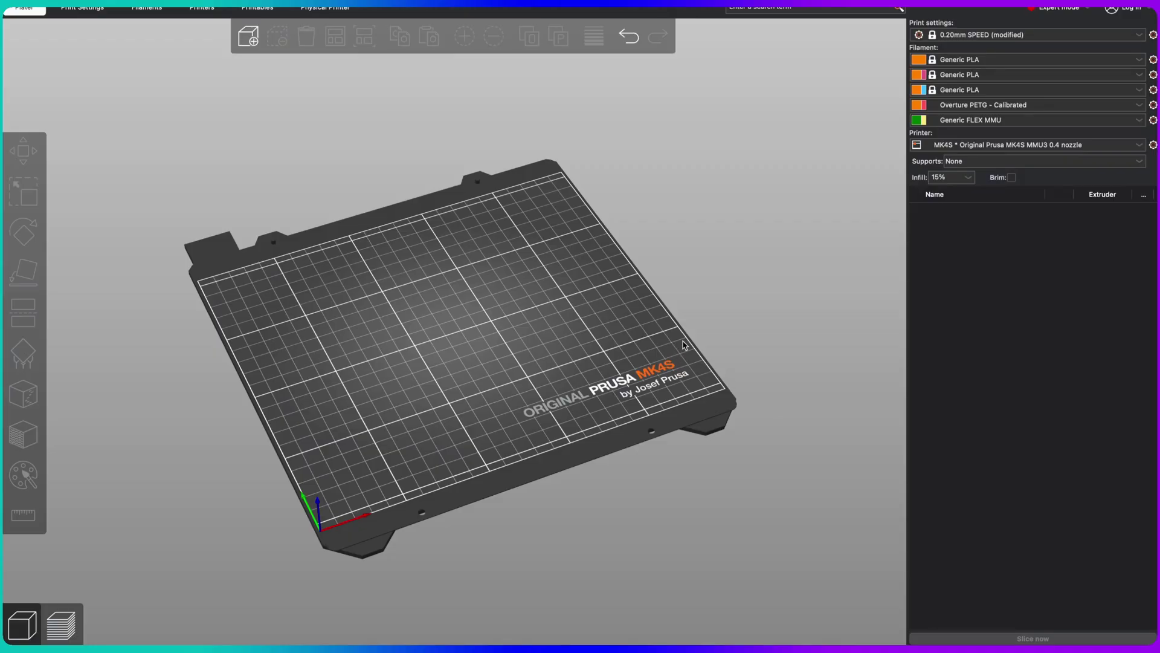
key(super+i)
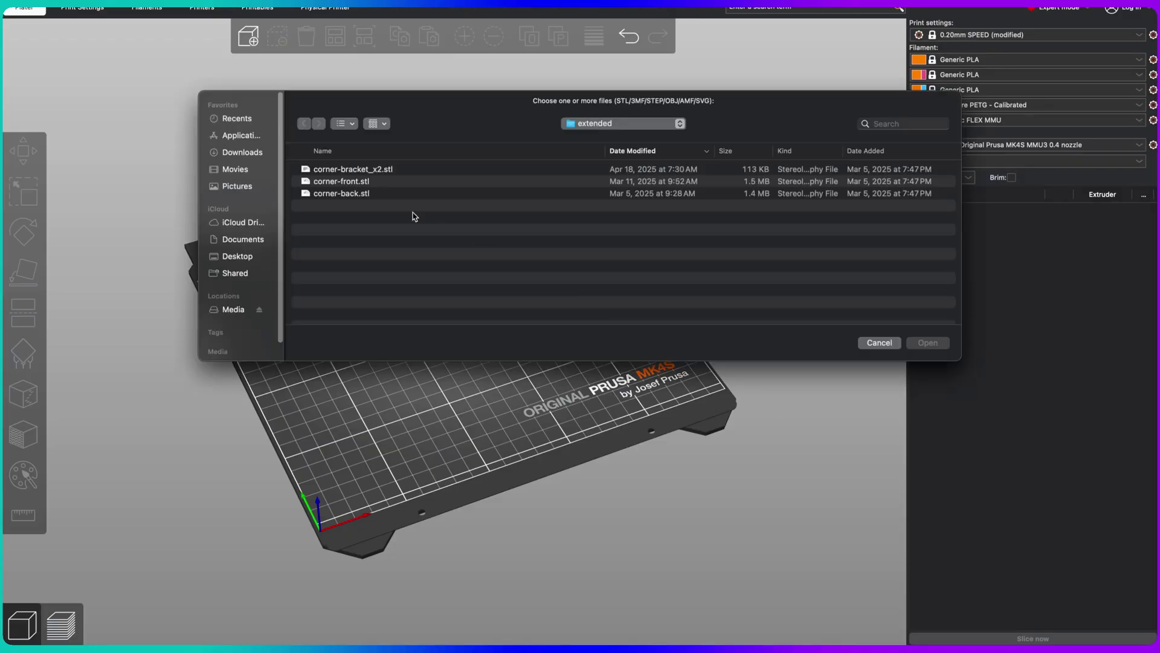
click(357, 182)
shift+click(354, 195)
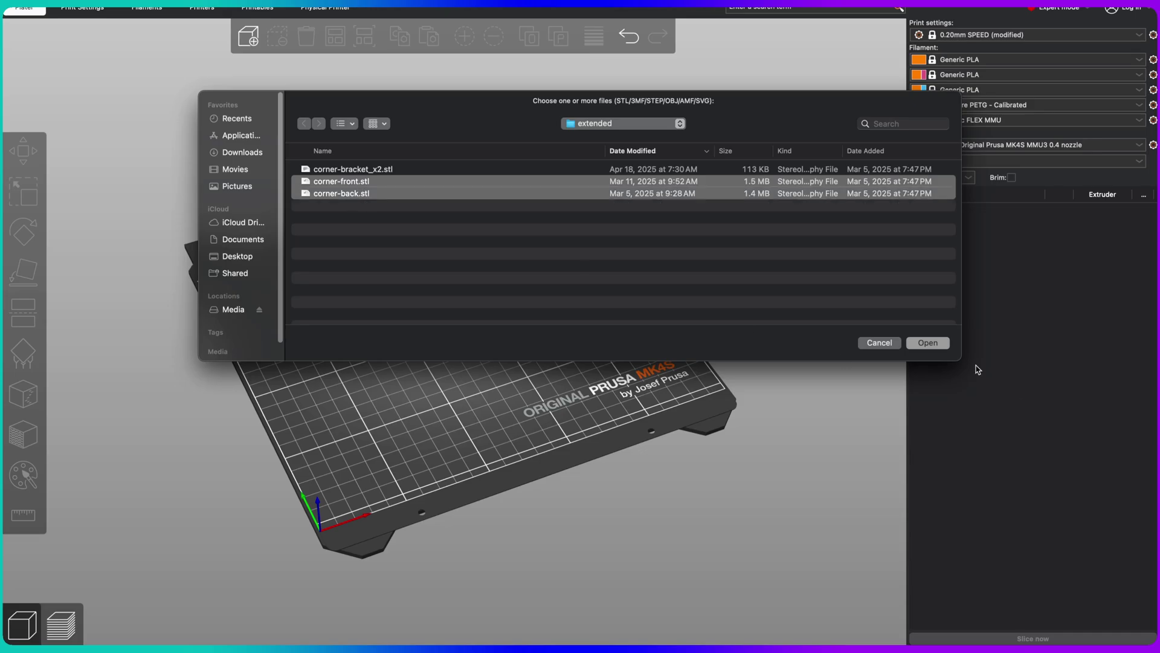
click(928, 343)
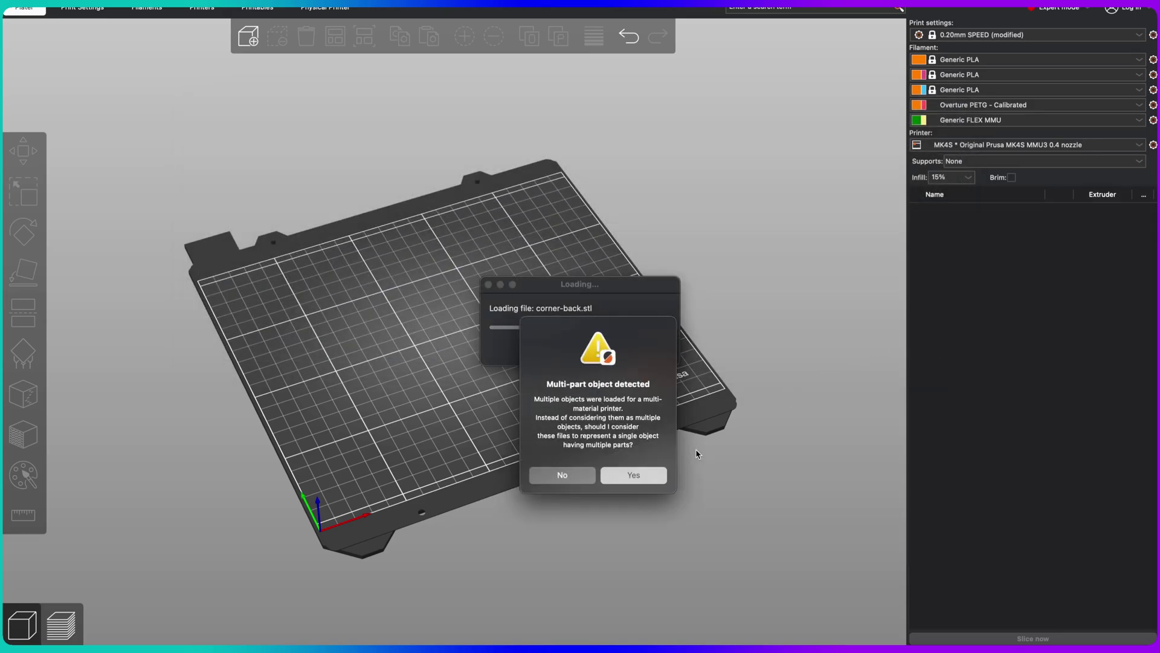
click(559, 476)
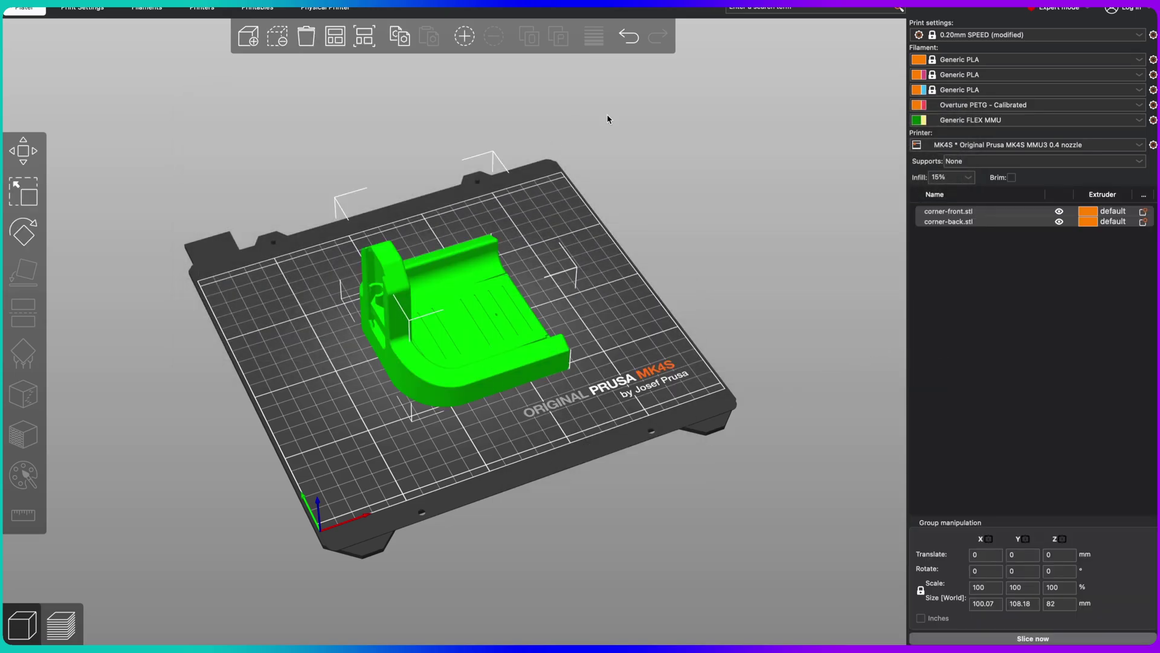
click(334, 38)
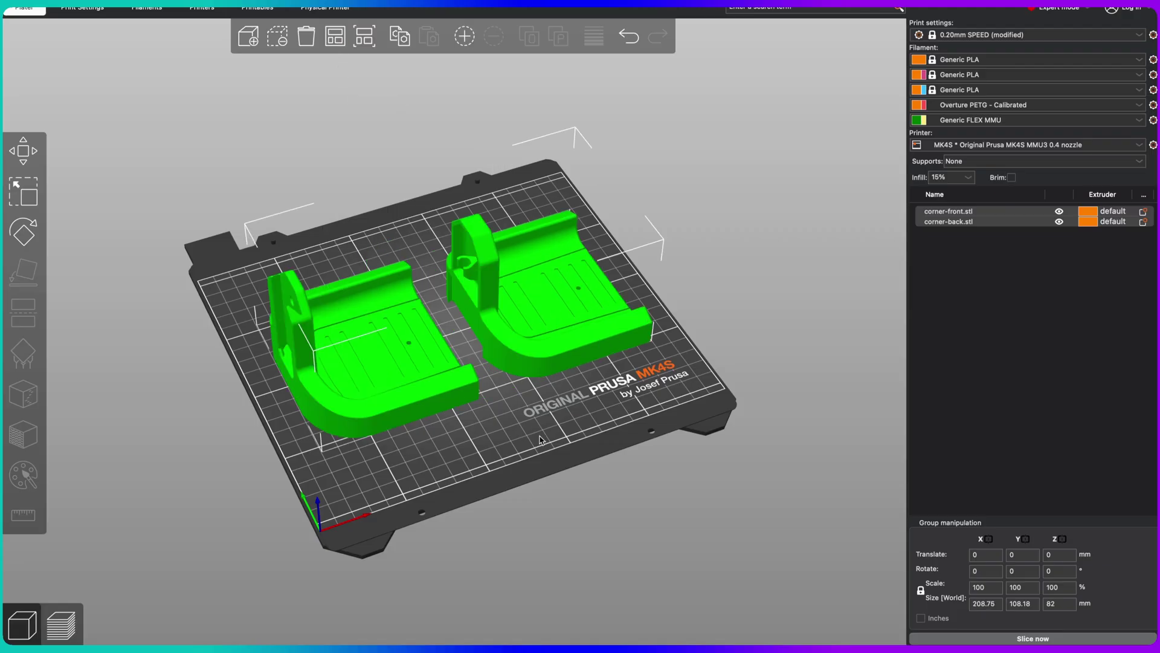
Examine the front and back corner parts up close, from the outer wall side and from above, comparing their uprights and floors
drag(607, 497, 597, 494)
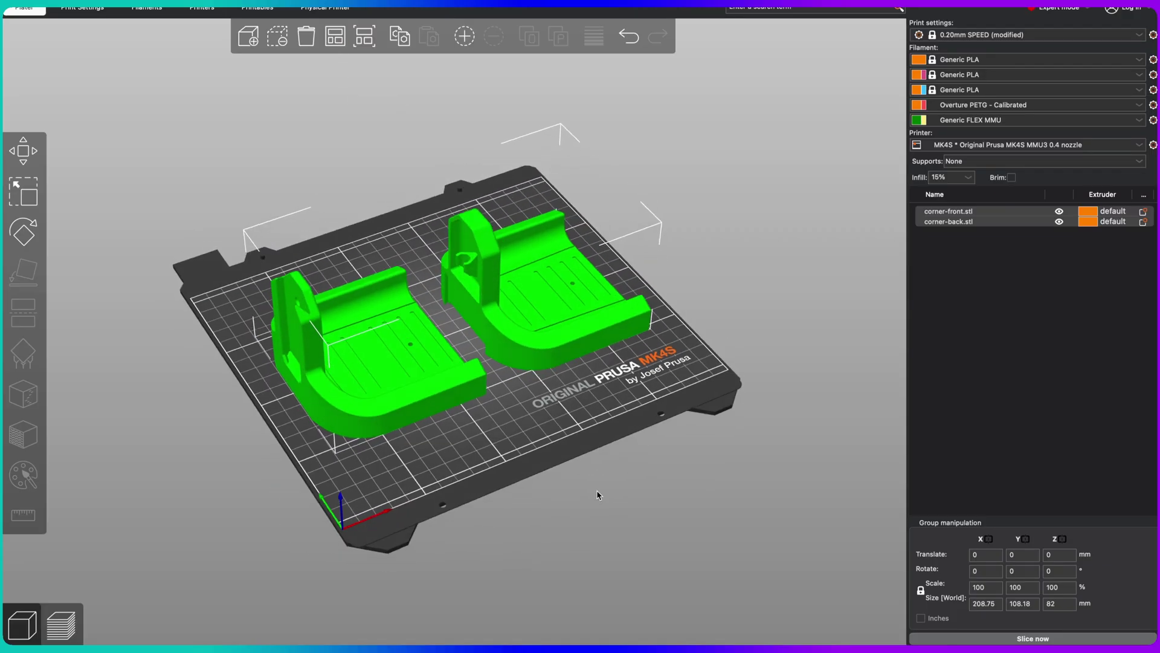
right_drag(595, 493, 607, 482)
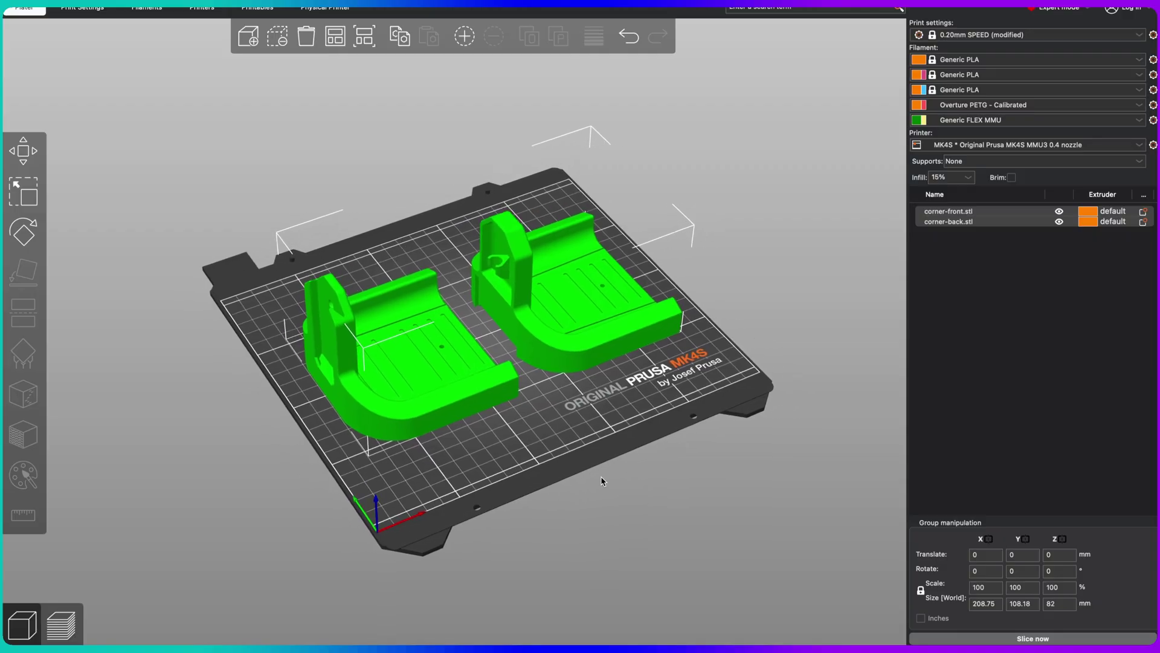
scroll(601, 481, up, 8)
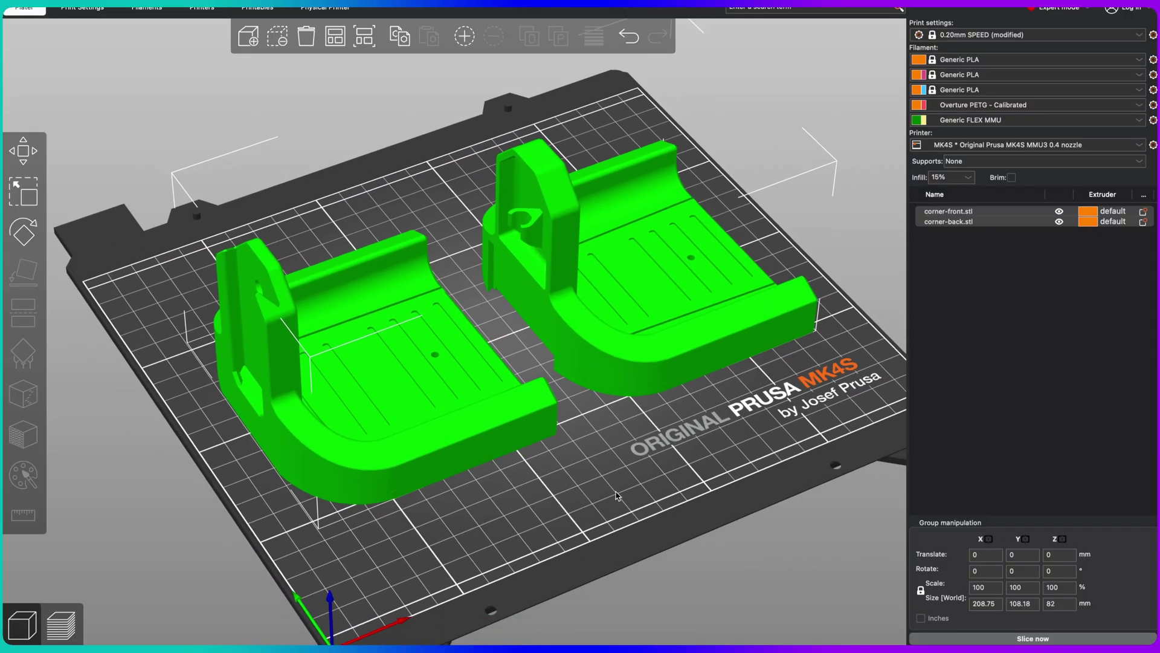
scroll(607, 499, down, 3)
drag(607, 490, 605, 498)
scroll(608, 494, up, 3)
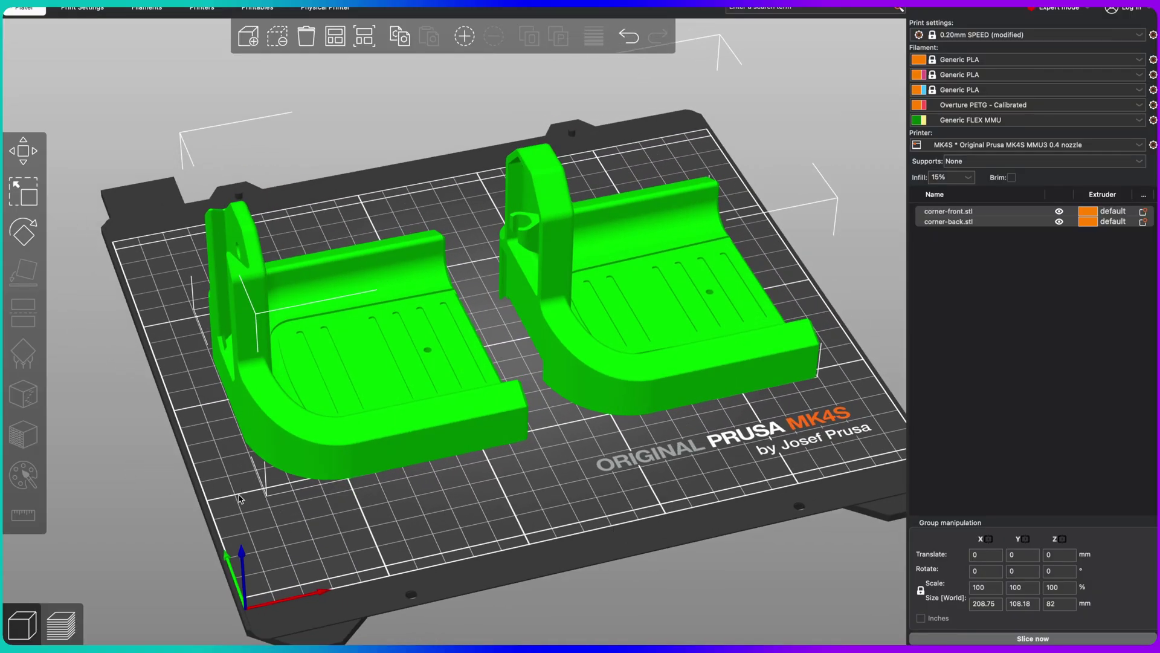
click(375, 531)
drag(382, 531, 445, 537)
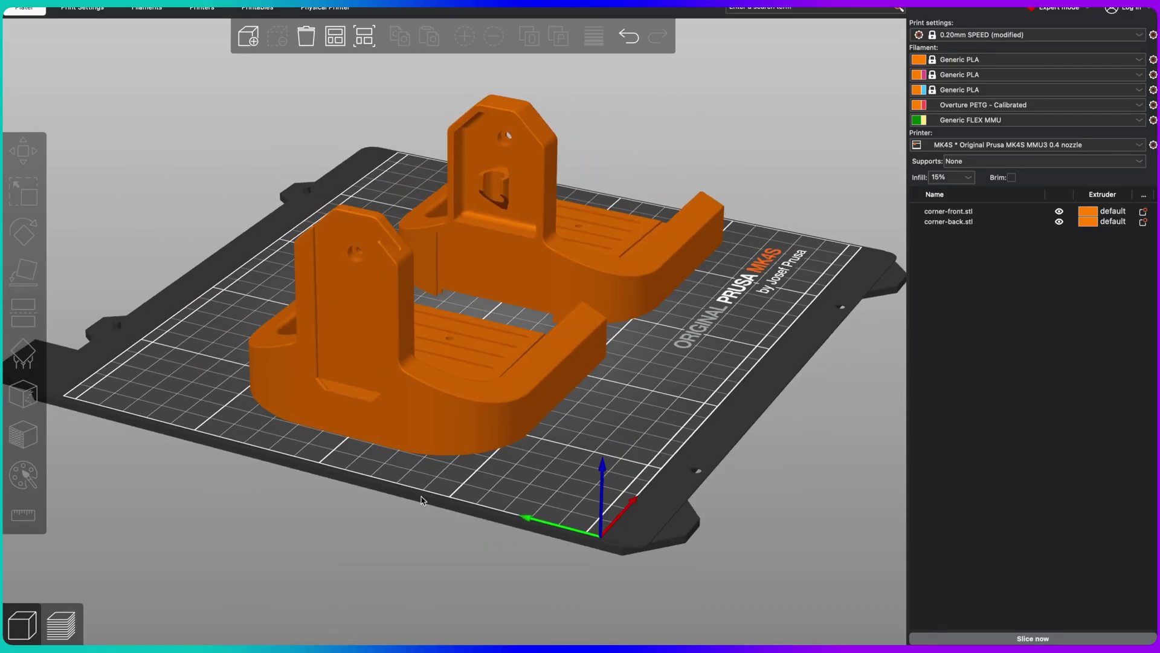
click(342, 260)
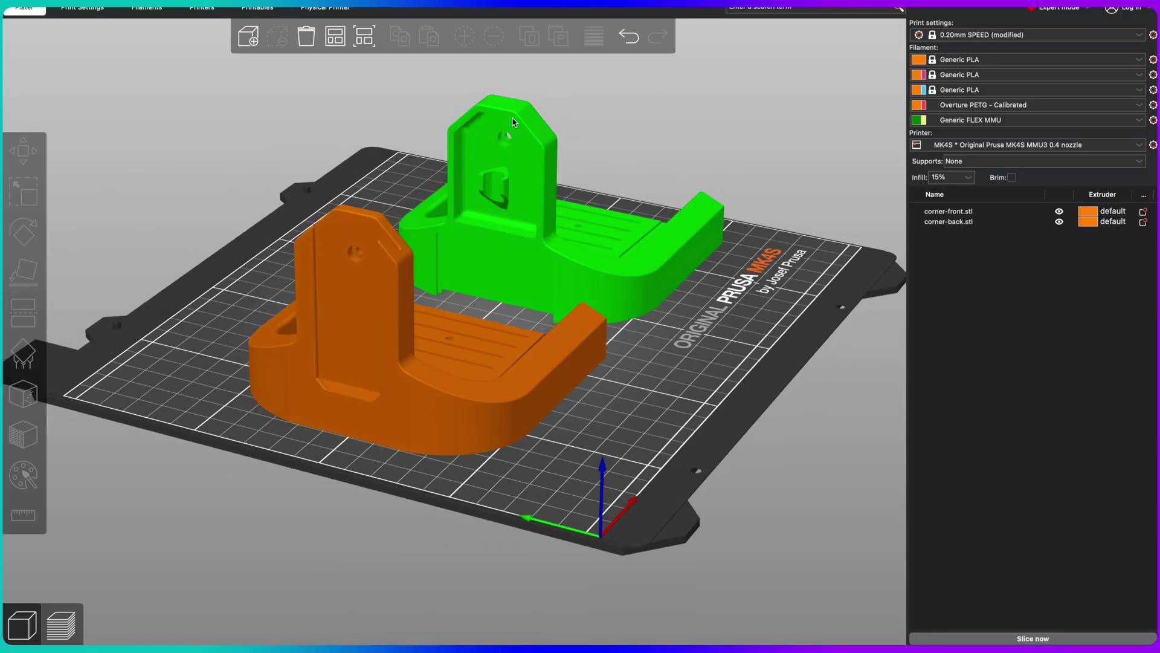
key(z)
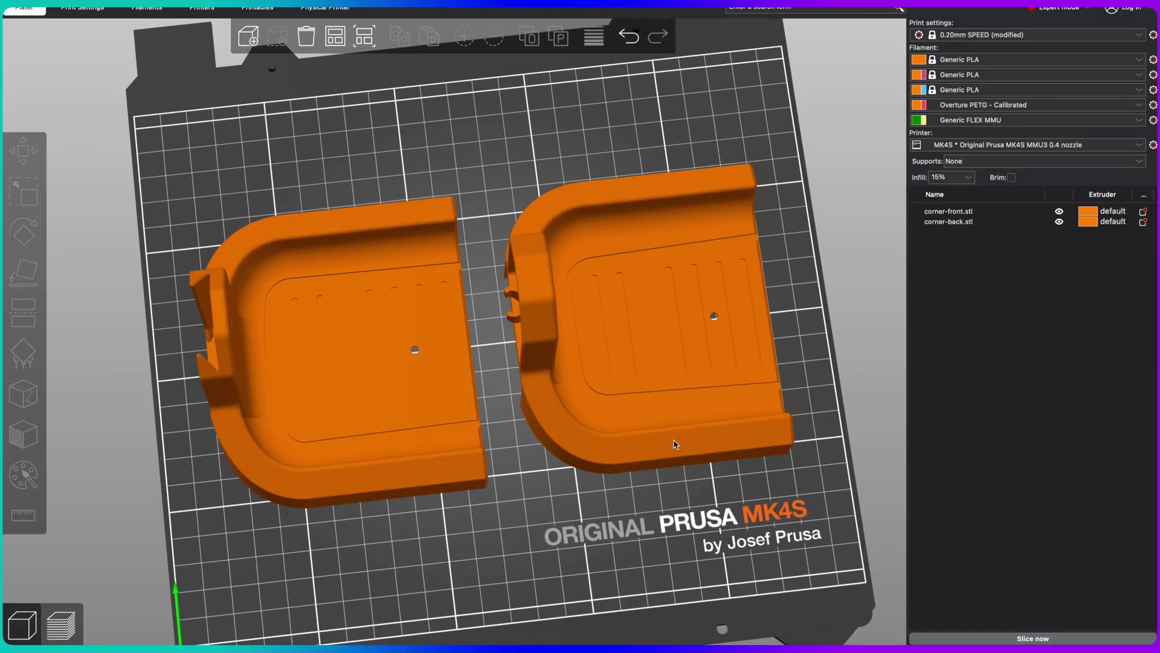
click(350, 270)
click(643, 268)
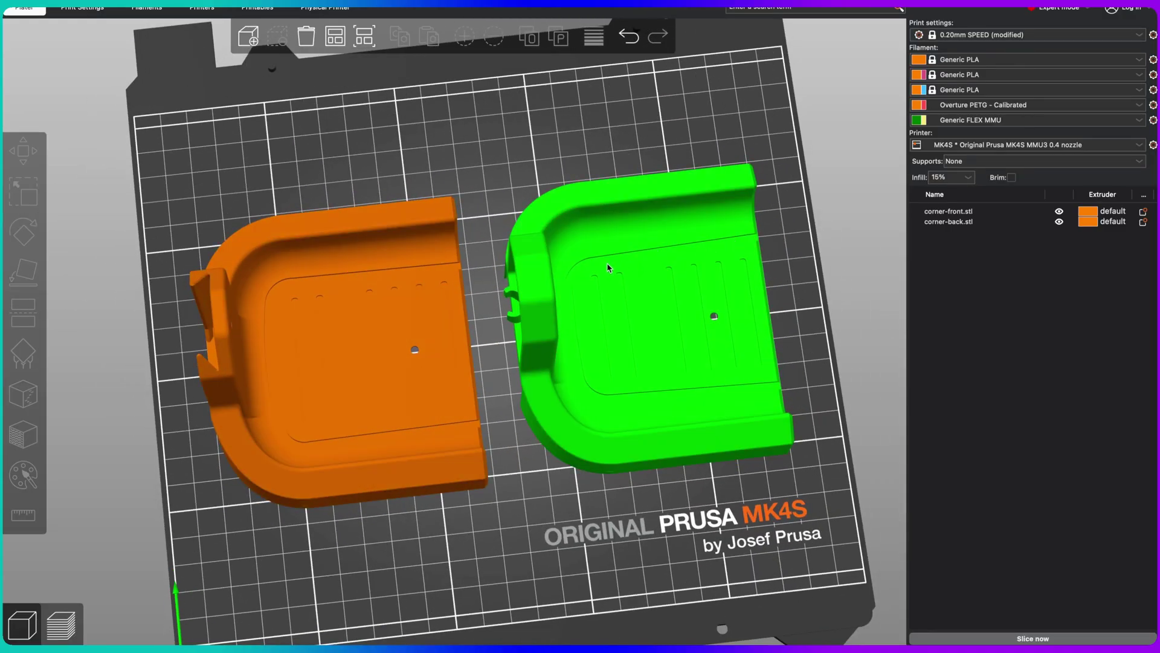
click(362, 363)
Slice the two corner parts and display the sliced preview
click(567, 577)
drag(566, 577, 578, 542)
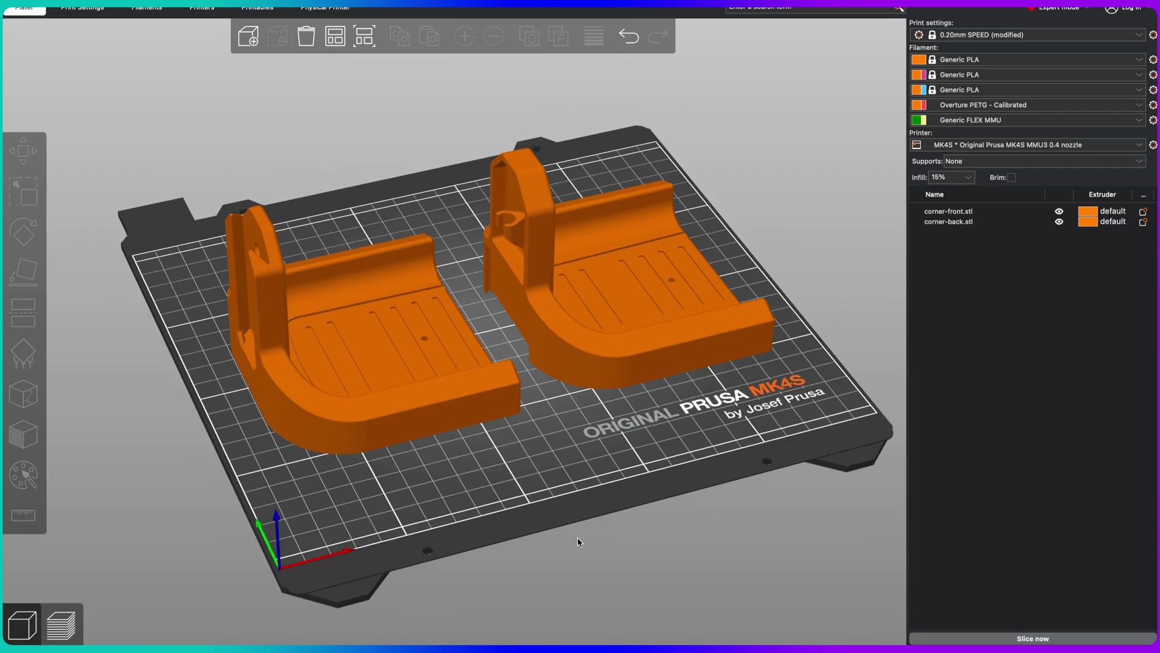
key(Tab)
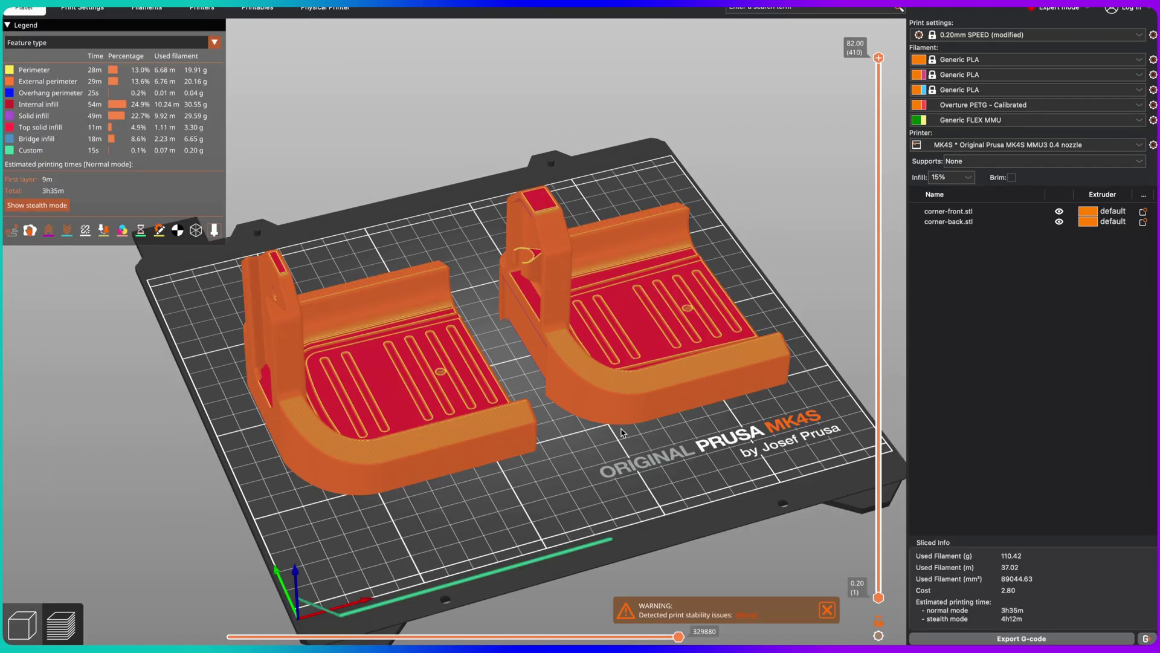